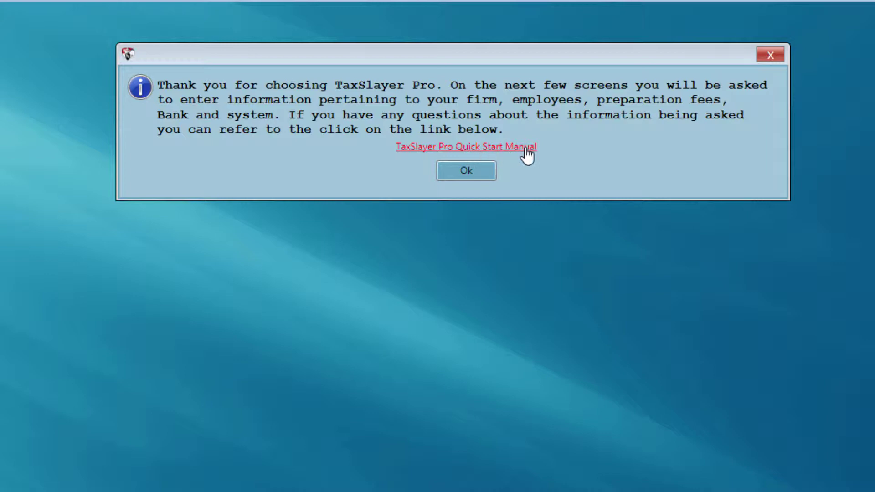
# Dismiss the TaxSlayer Pro welcome message with Ok.
pyautogui.click(465, 175)
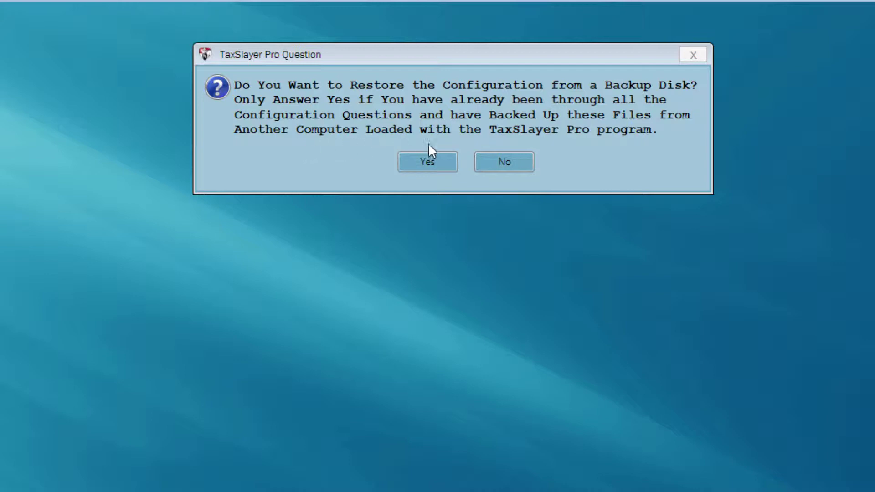
# Answer No to restoring from a backup disk and No to using a network.
pyautogui.click(489, 170)
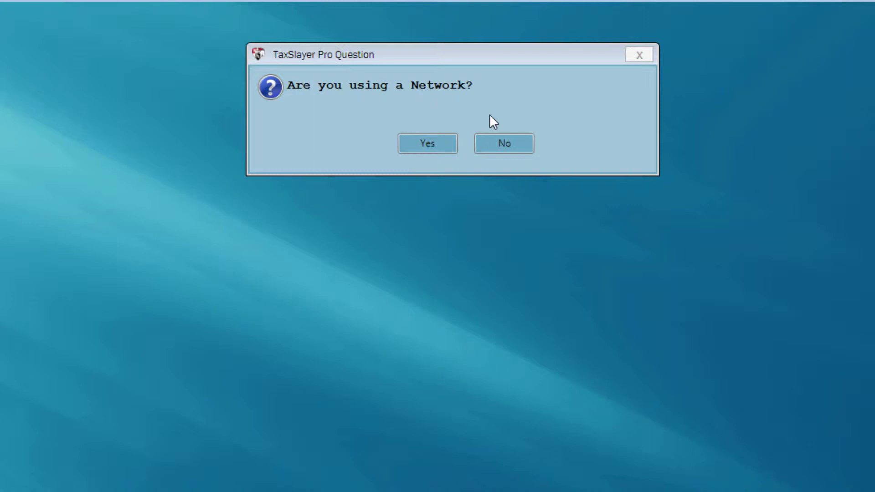
pyautogui.click(494, 152)
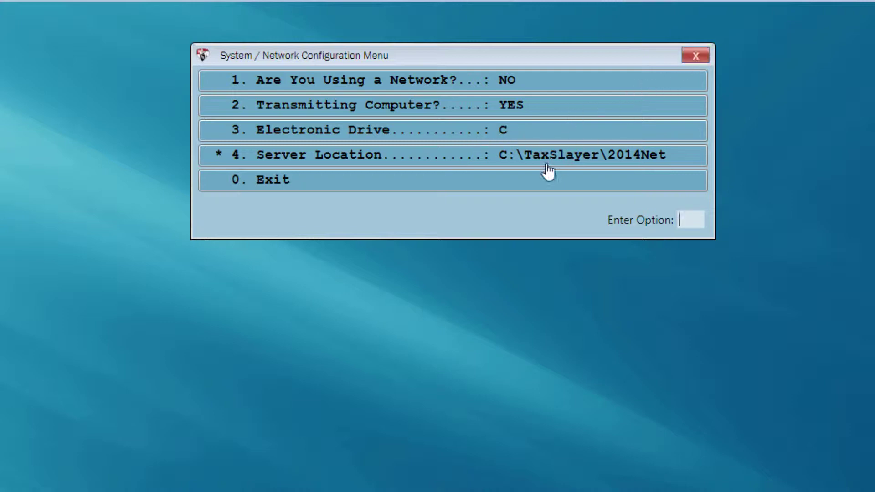
# Exit the System / Network Configuration Menu.
pyautogui.click(514, 189)
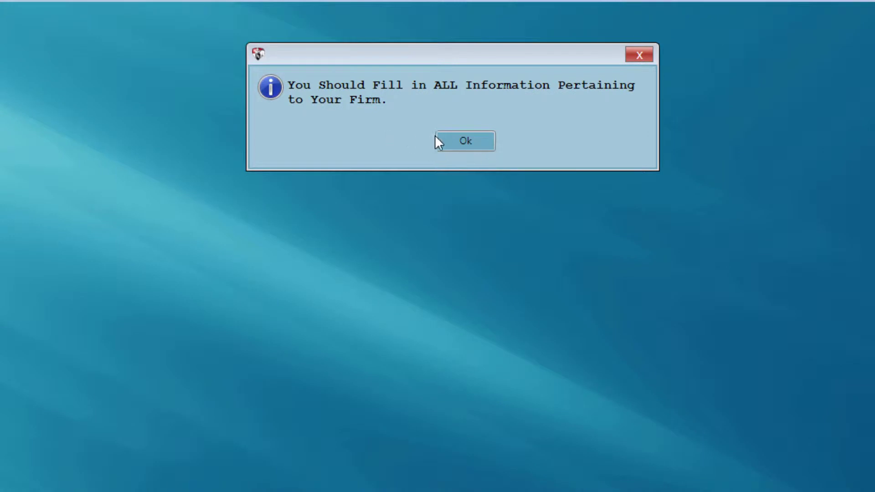
# Acknowledge the reminder to fill in all firm information.
pyautogui.click(465, 146)
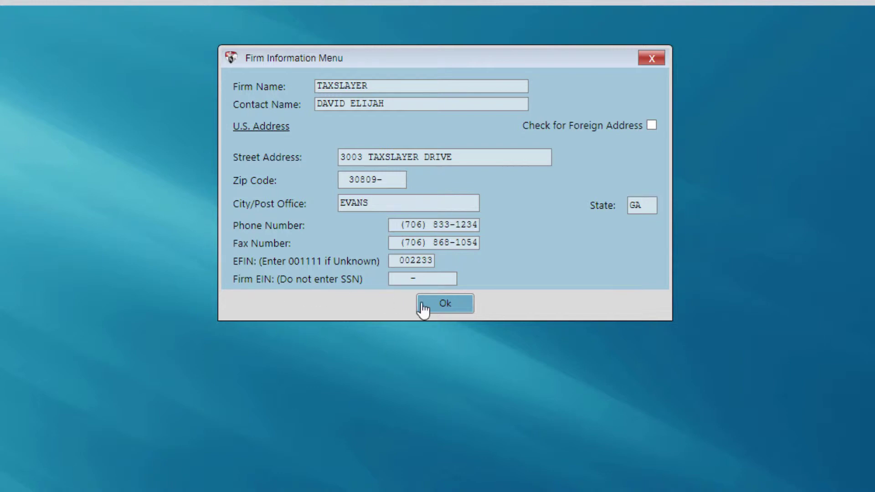
# Save the Firm Information Menu and exit Company Setup to the empty preparers list.
pyautogui.click(444, 304)
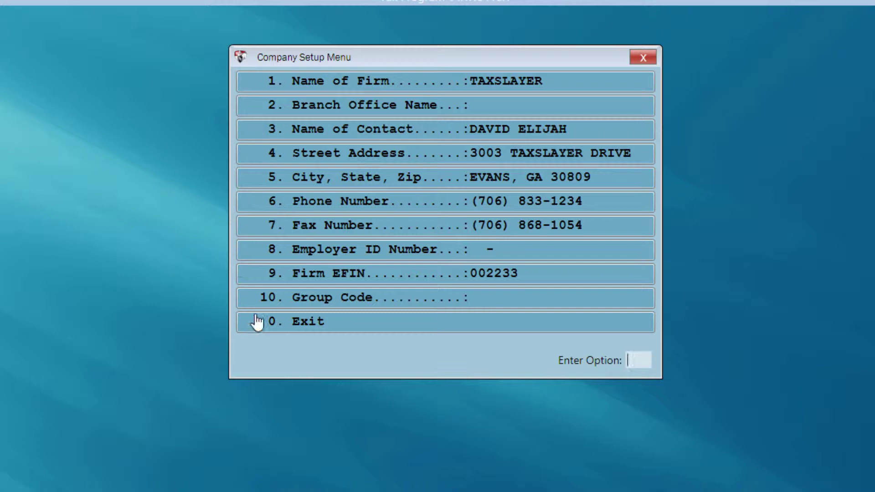
pyautogui.click(318, 324)
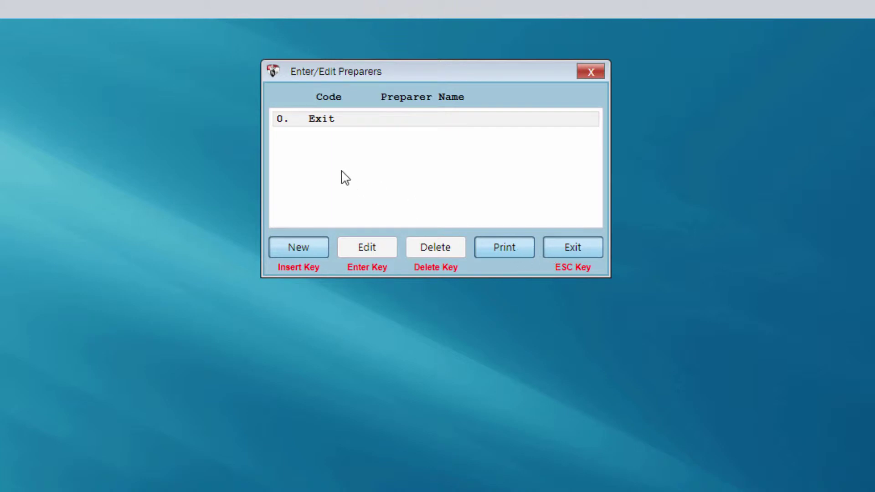
# Add a new preparer with code 01 and enter their SSN, PTIN, first and last name.
pyautogui.click(289, 252)
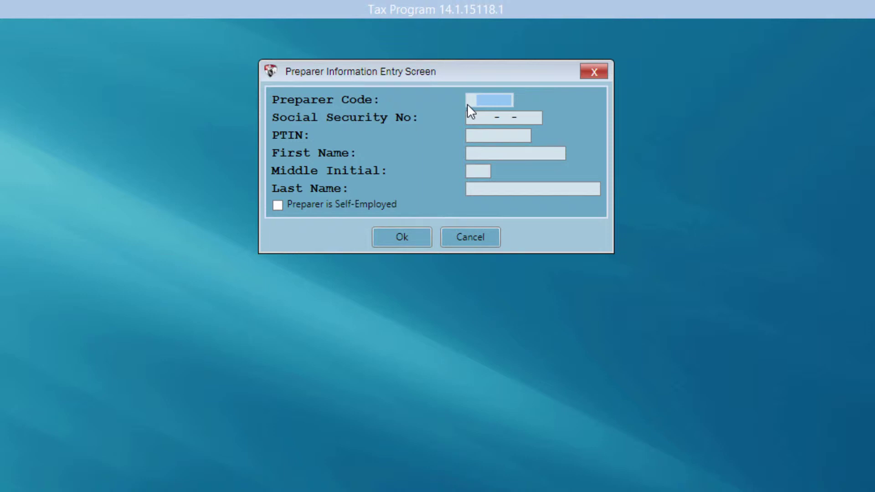
pyautogui.press('Tab')
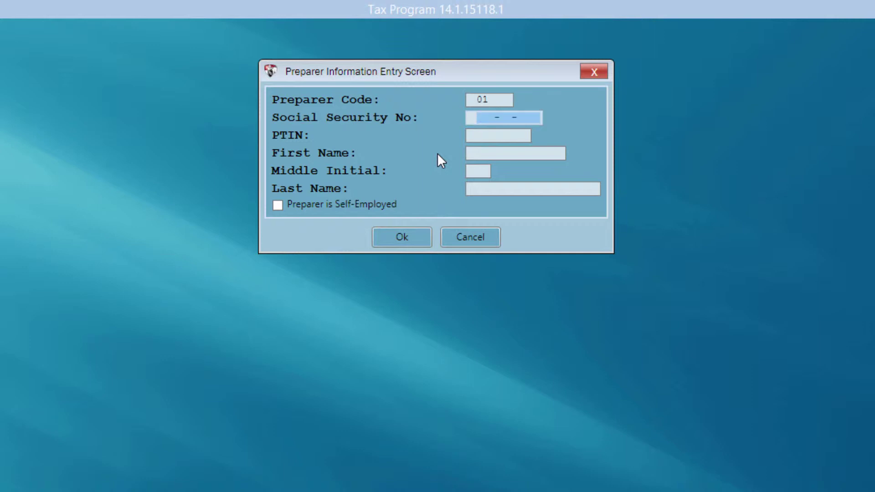
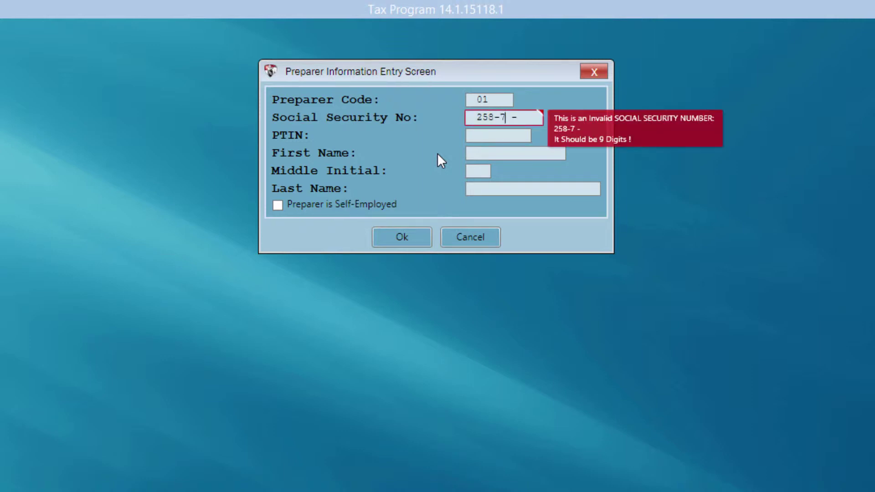
pyautogui.press('Tab')
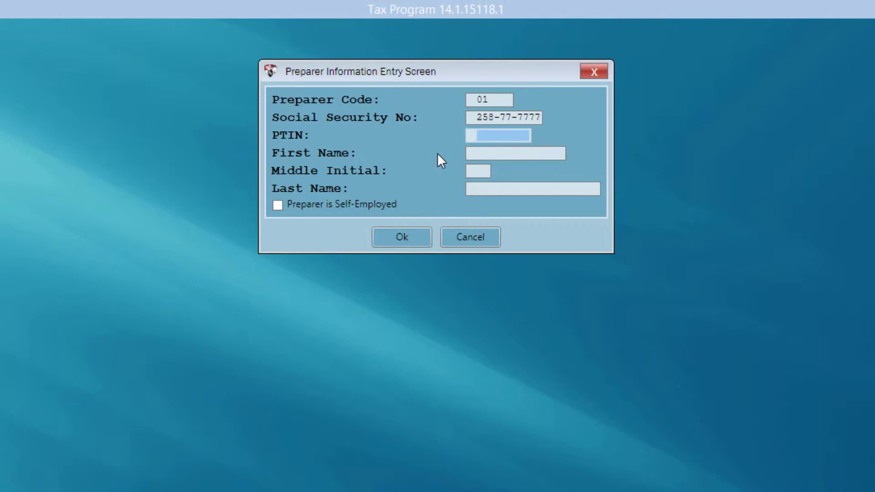
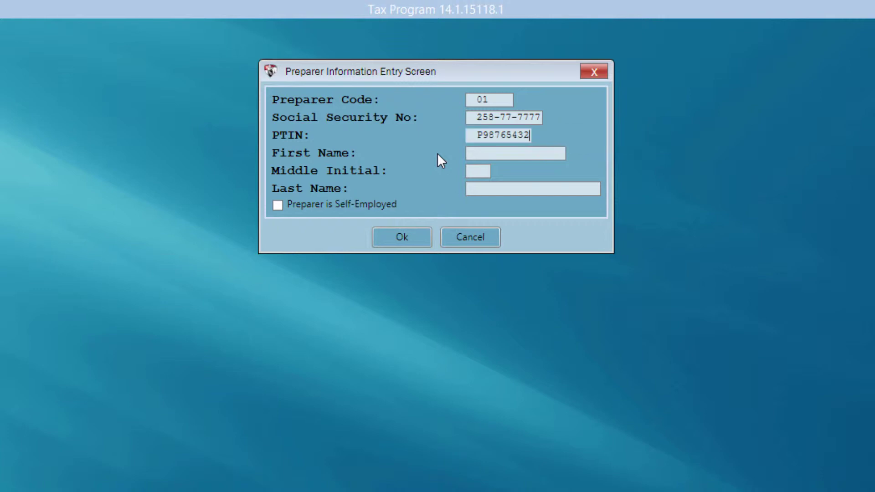
pyautogui.press('Tab')
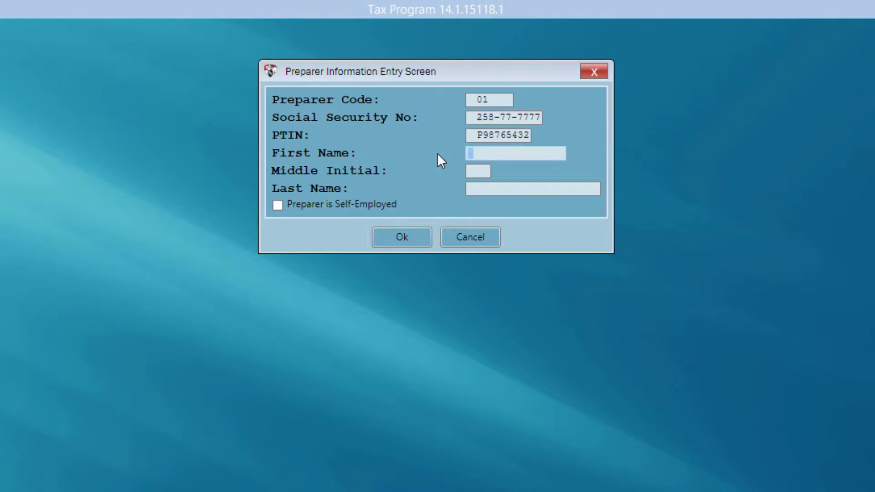
pyautogui.press('Tab')
pyautogui.press('Tab')
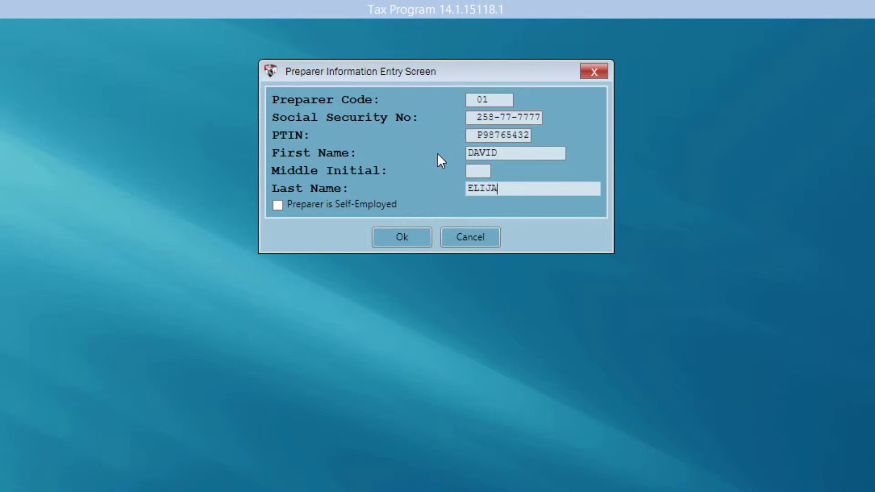
pyautogui.click(386, 239)
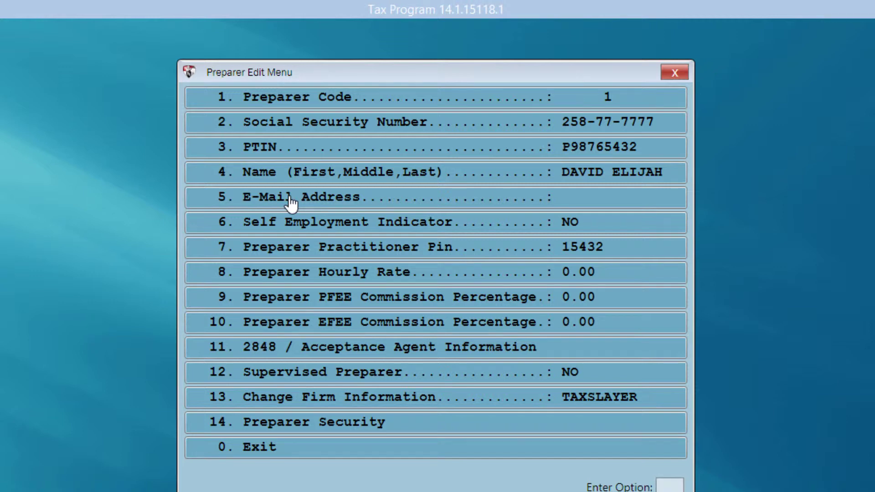
pyautogui.click(290, 204)
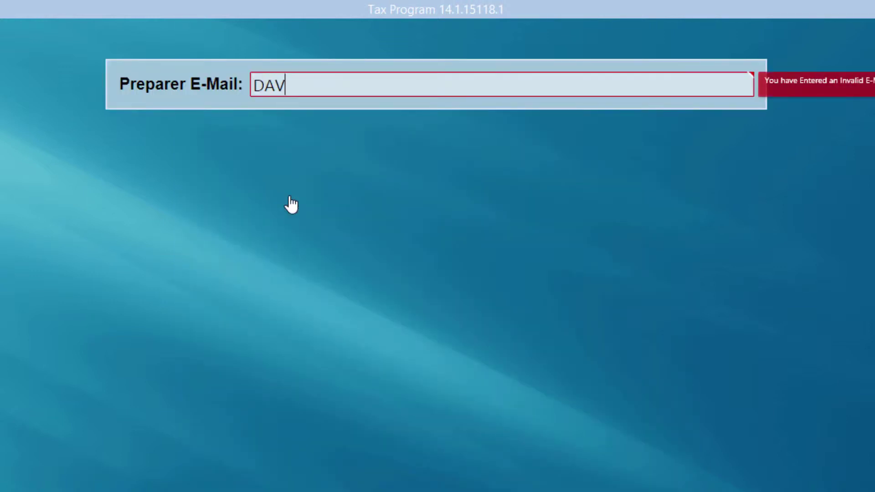
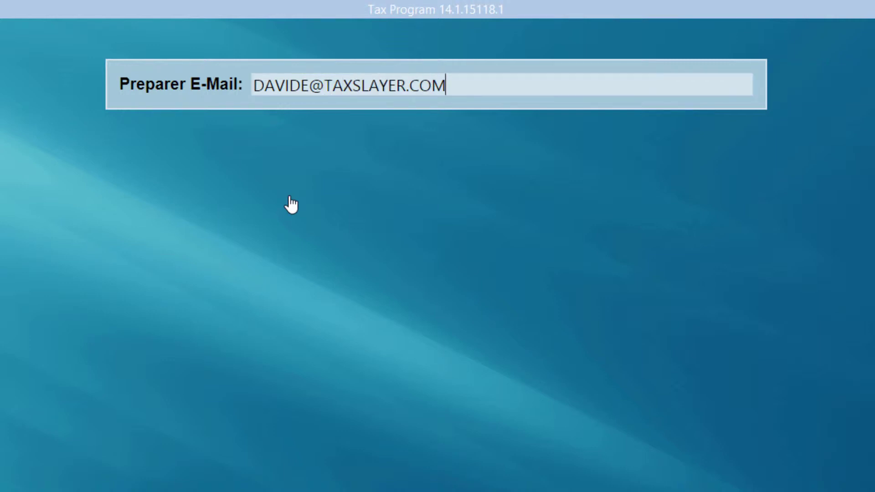
pyautogui.press('Return')
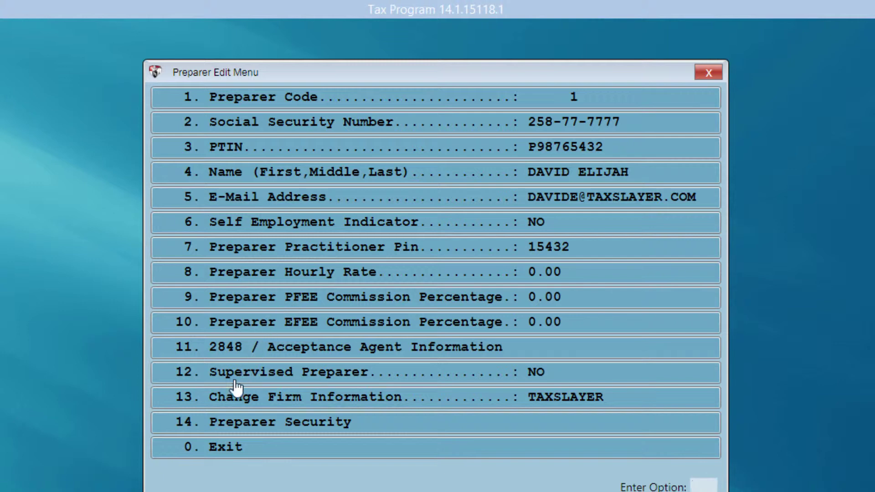
# In 14. Preparer Security, enter the preparer's login username and password.
pyautogui.click(196, 431)
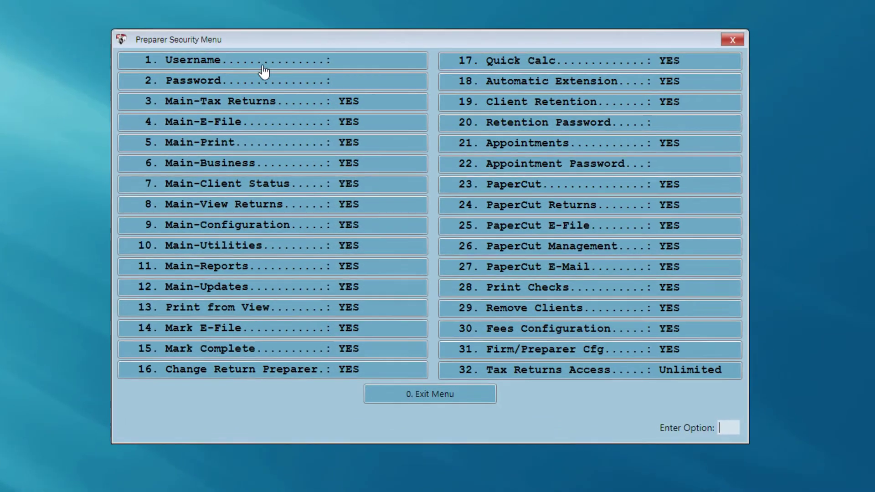
pyautogui.click(213, 69)
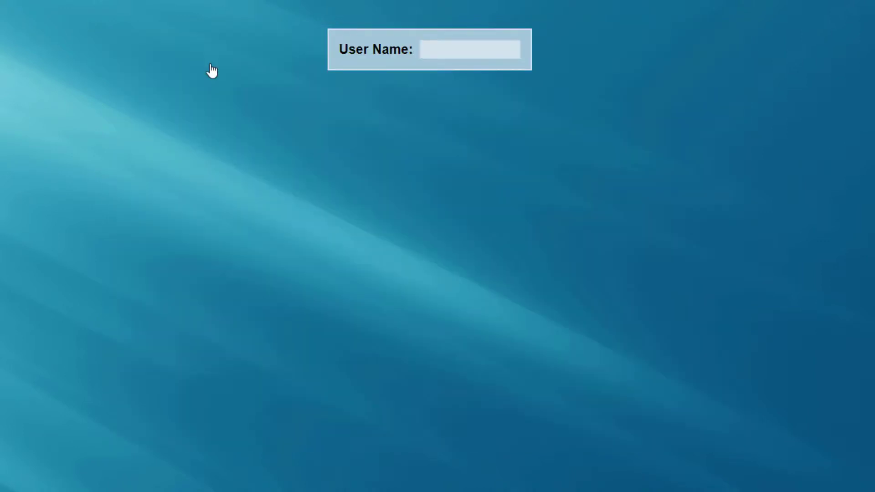
pyautogui.write('DAVID')
pyautogui.press('Return')
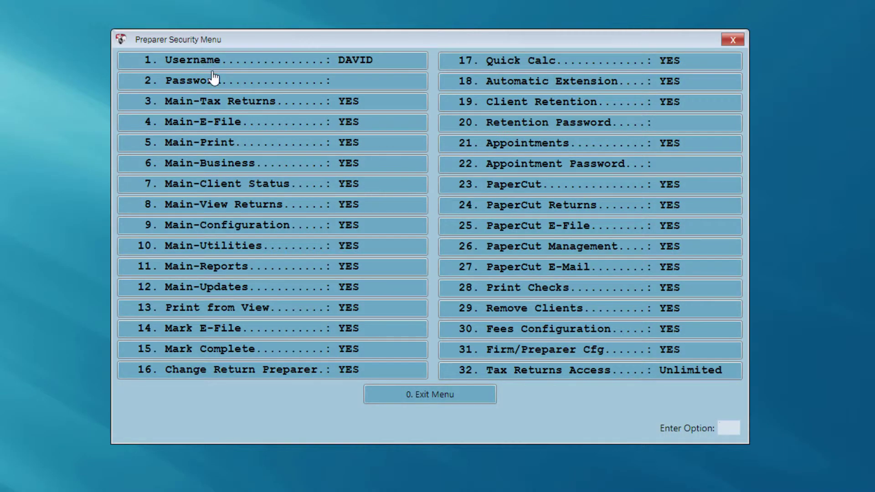
pyautogui.click(216, 86)
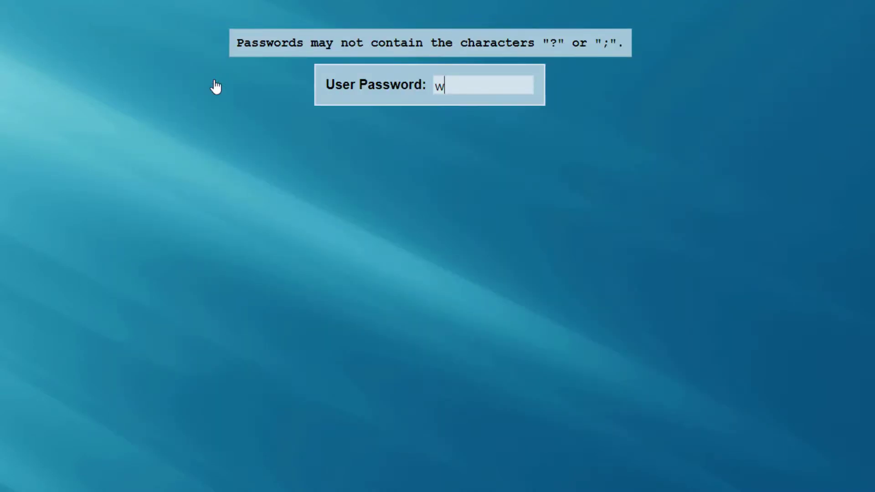
pyautogui.press('Return')
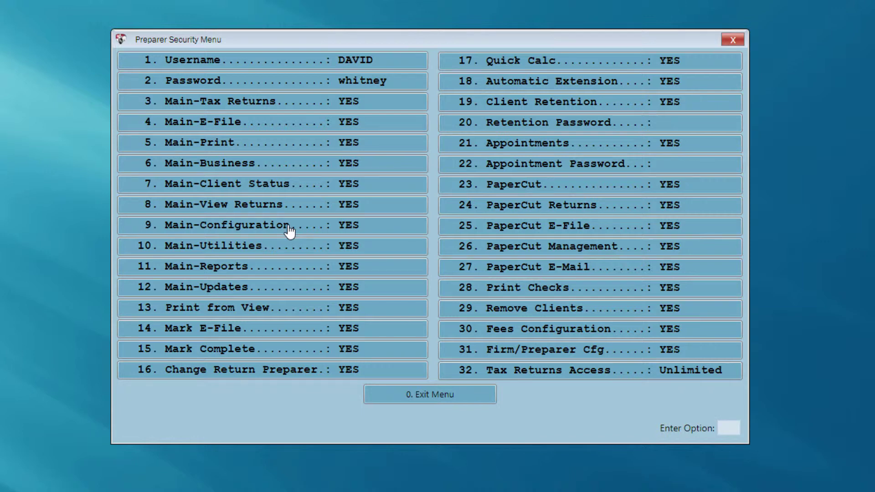
# Set Main-Configuration to NO by choosing 'Preparer does not have Access'.
pyautogui.click(253, 231)
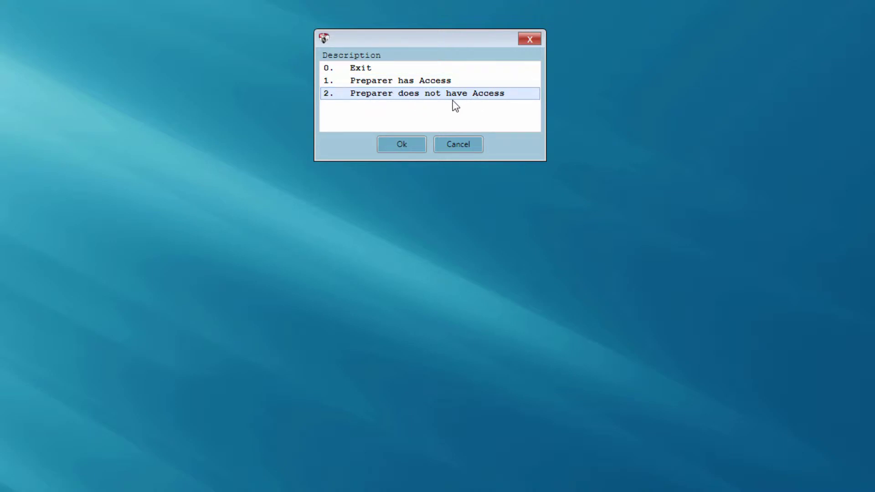
pyautogui.click(397, 144)
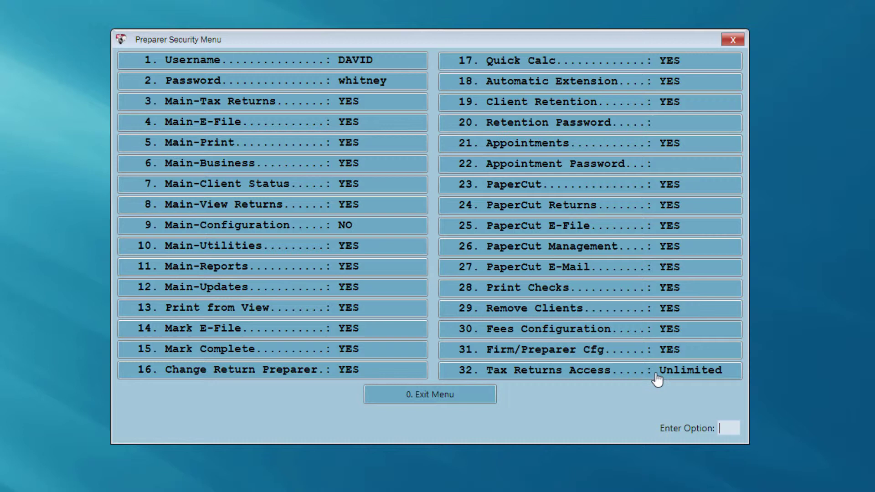
# Set Tax Returns Access to 'Access Limited to Preparer Only'.
pyautogui.click(526, 373)
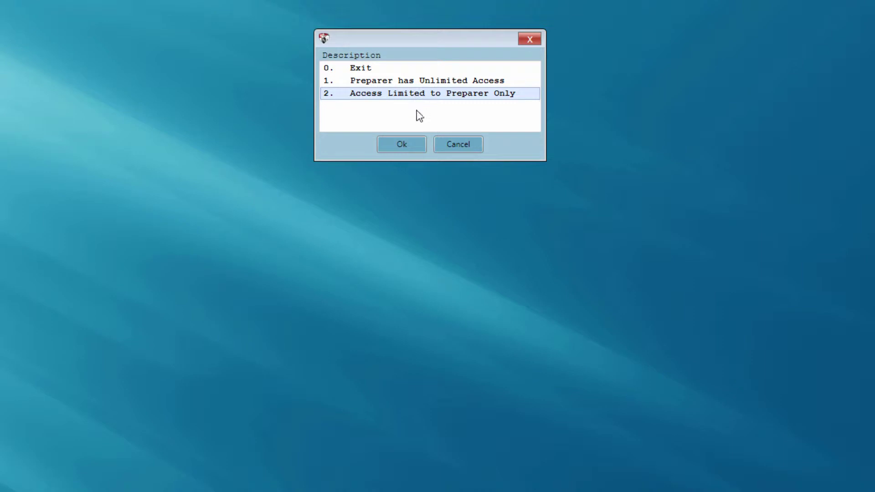
pyautogui.click(403, 148)
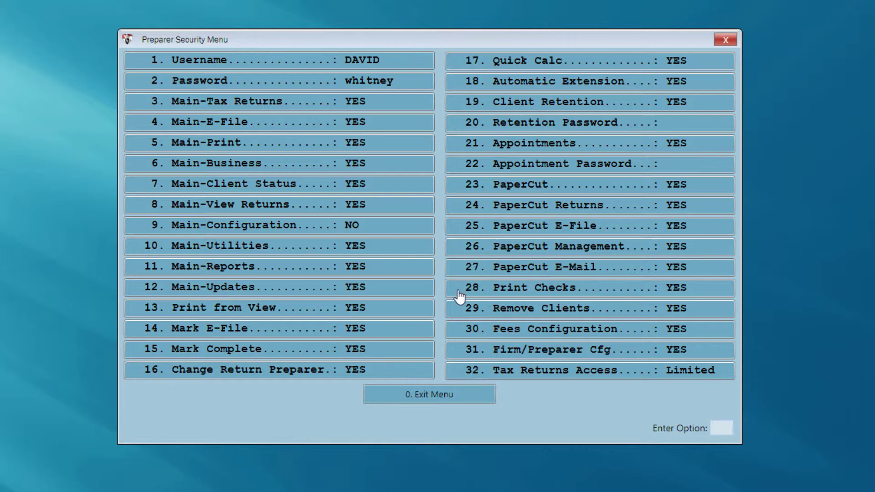
# Exit the security and edit screens, reopen preparer 1, then return to Enter/Edit Preparers.
pyautogui.click(425, 395)
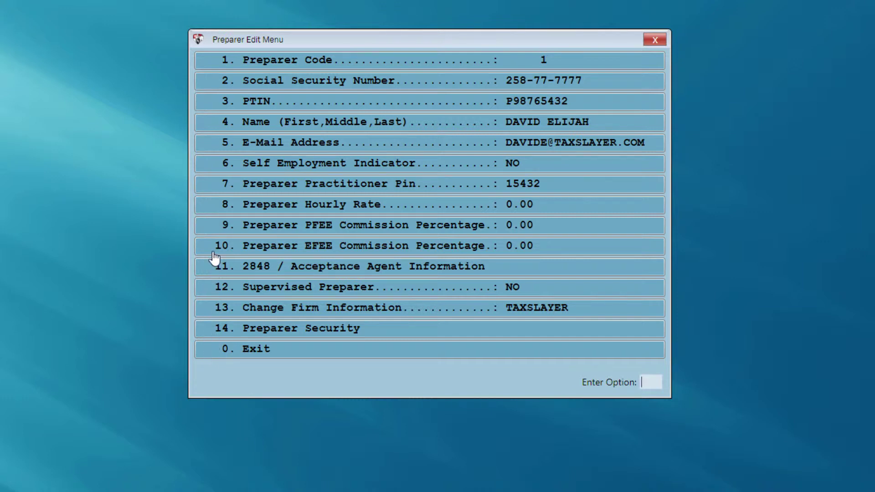
pyautogui.click(220, 356)
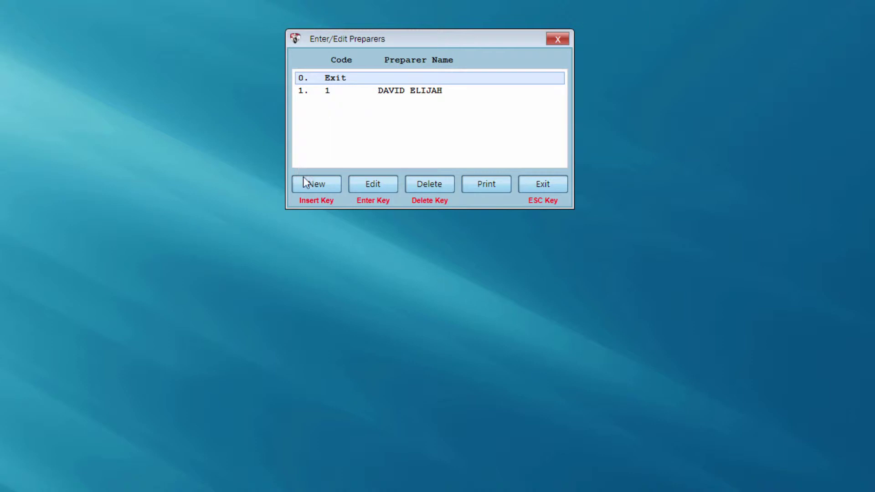
pyautogui.click(389, 90)
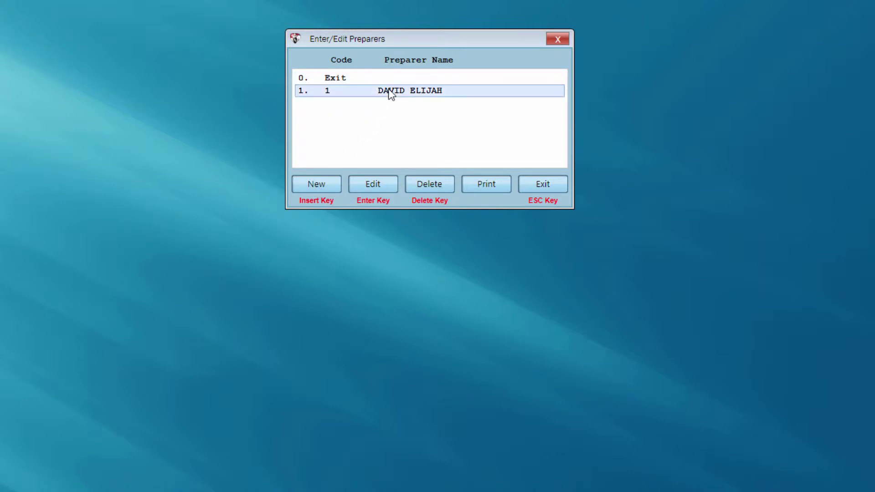
pyautogui.click(371, 183)
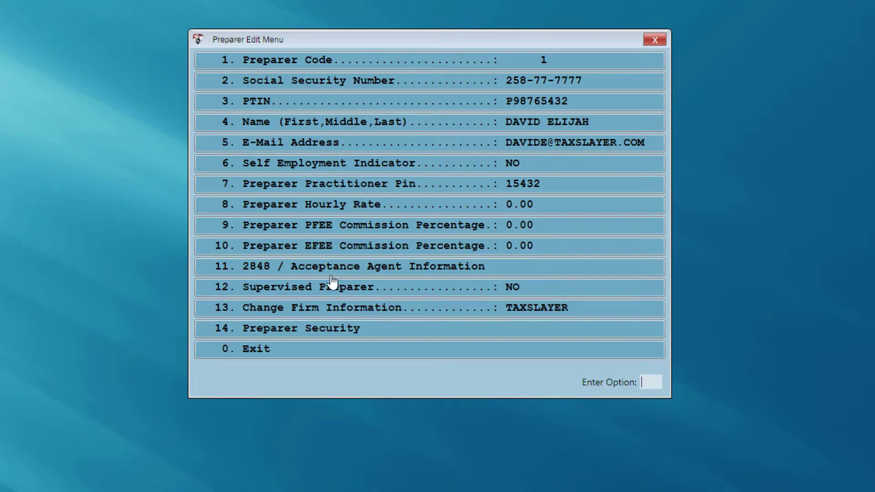
pyautogui.click(287, 360)
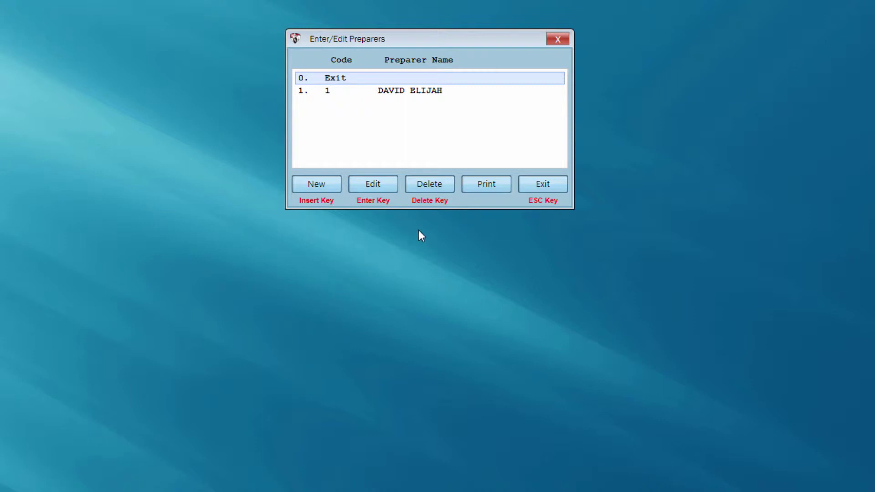
# Set bank products to 'Currently Not Offering Bank Products' and exit Bank Setup to the Fees Menu.
pyautogui.click(537, 185)
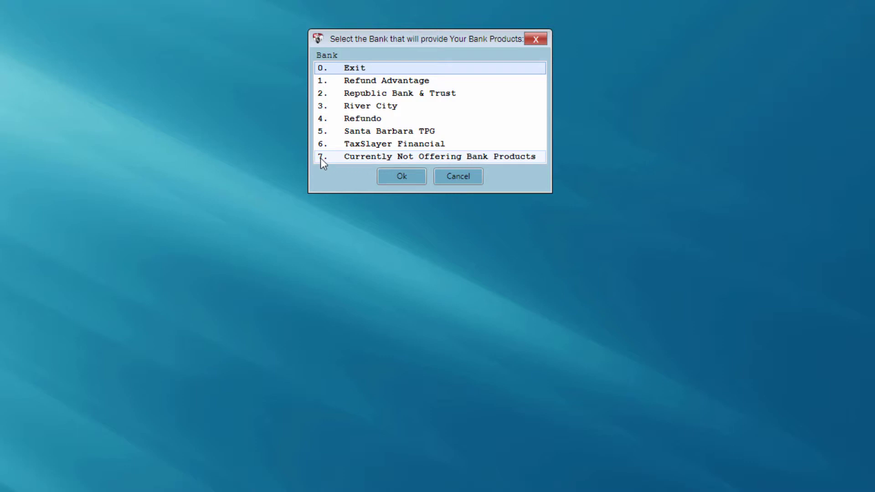
pyautogui.click(389, 157)
pyautogui.click(391, 182)
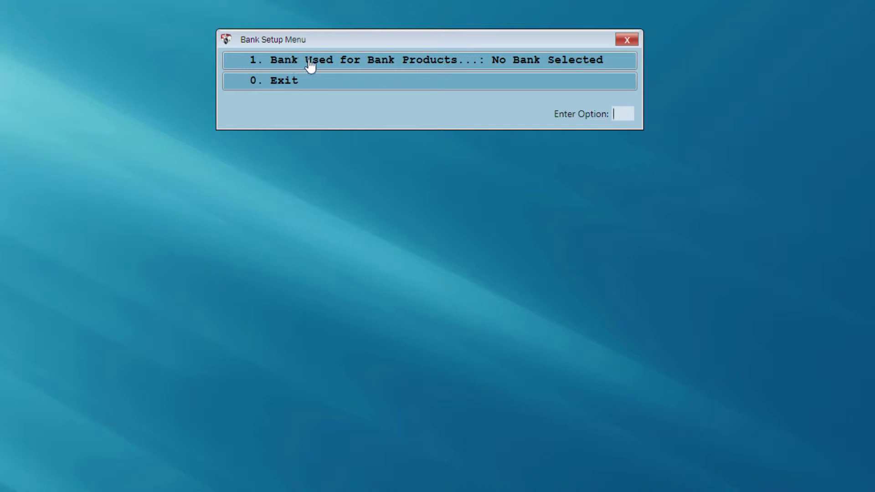
pyautogui.click(328, 66)
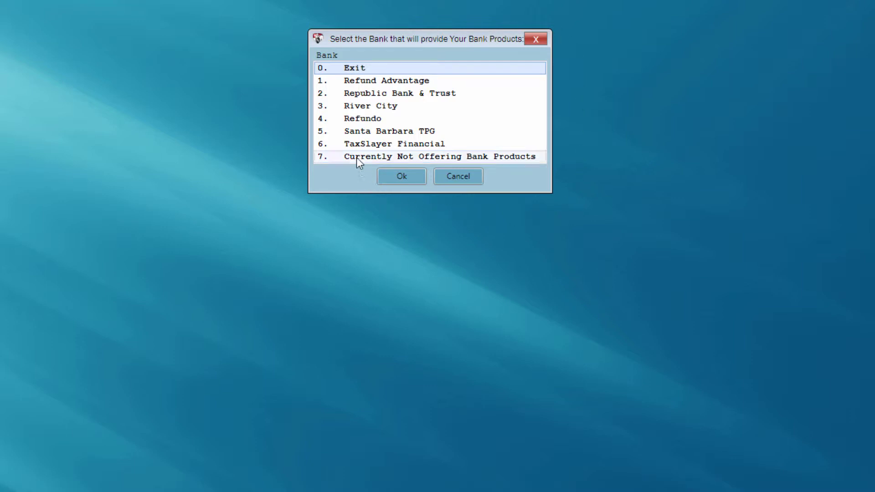
pyautogui.click(385, 157)
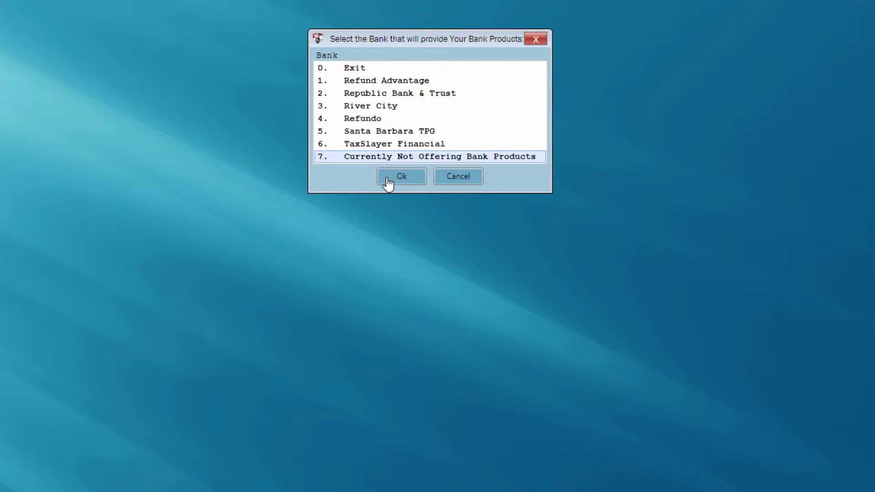
pyautogui.click(388, 182)
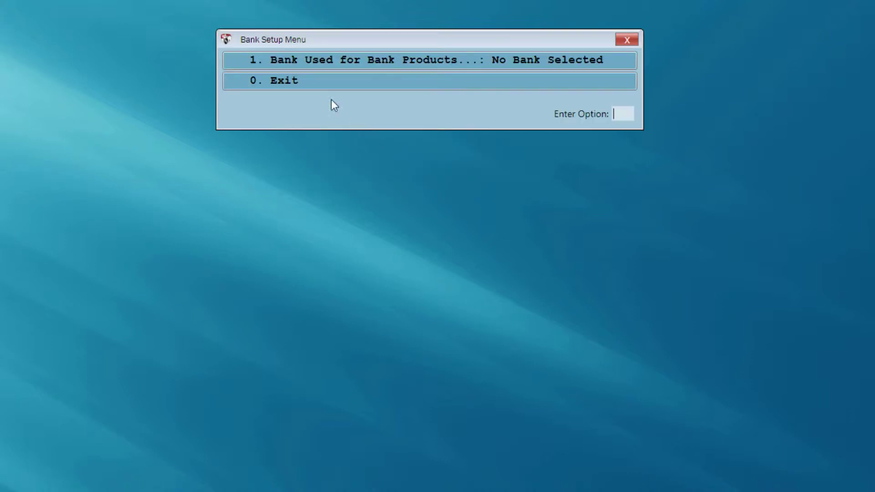
pyautogui.click(291, 90)
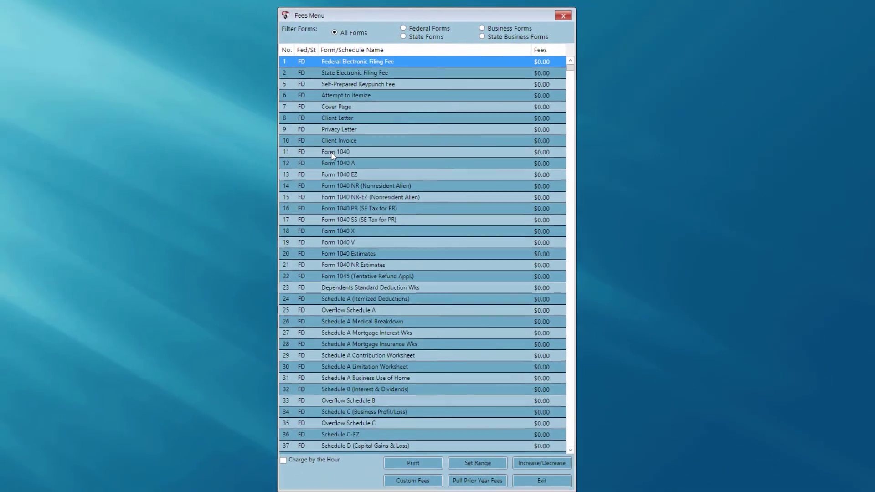
# Enter a $200.00 preparation fee for Form 1040 in the Fees Menu.
pyautogui.click(331, 152)
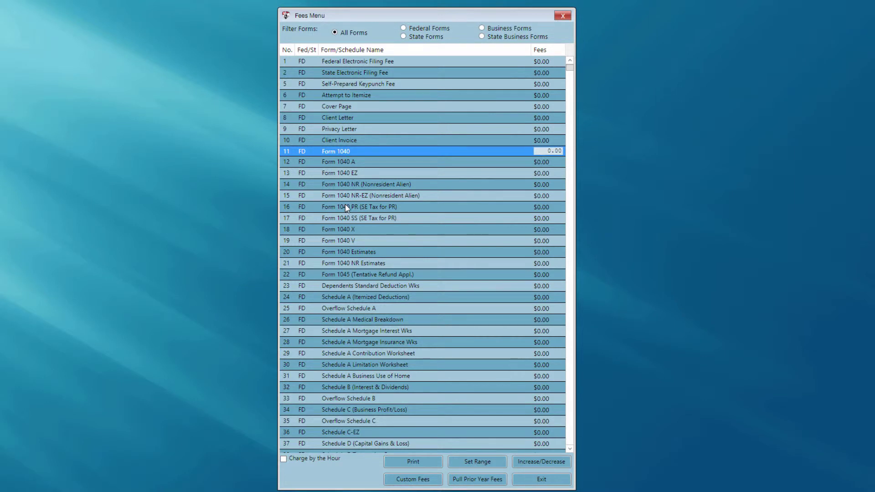
pyautogui.write('200.')
pyautogui.click(341, 163)
pyautogui.click(338, 174)
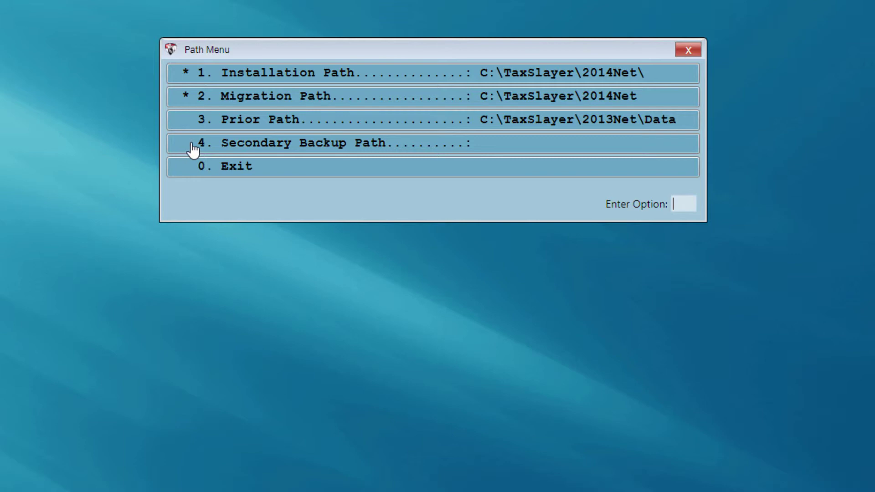
# Choose F:\TaxSlayer\2014NET\DATA as the secondary backup path.
pyautogui.click(263, 150)
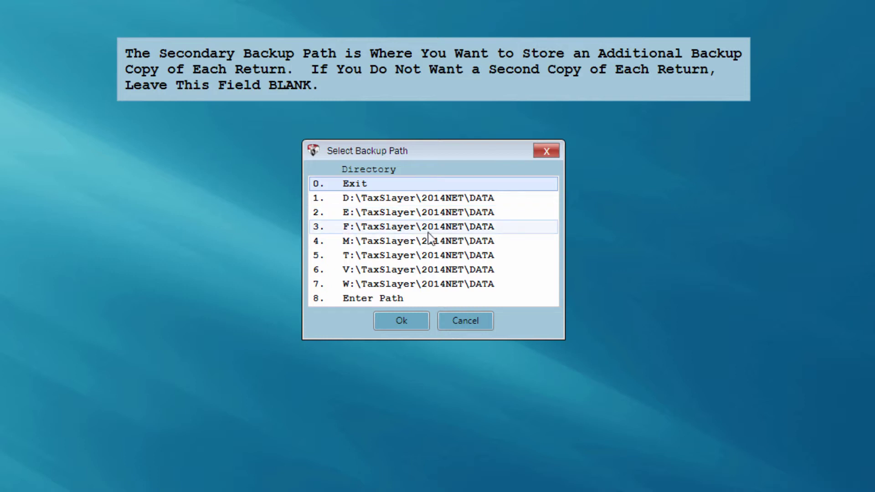
pyautogui.click(350, 232)
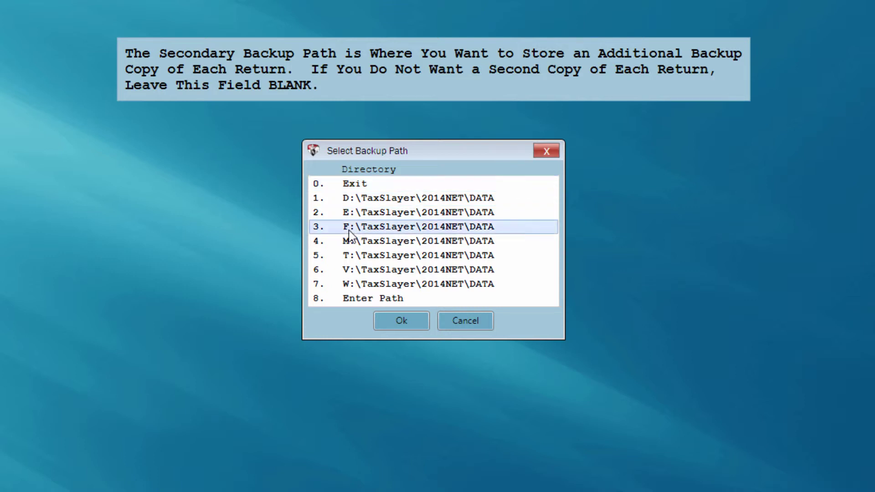
pyautogui.click(391, 325)
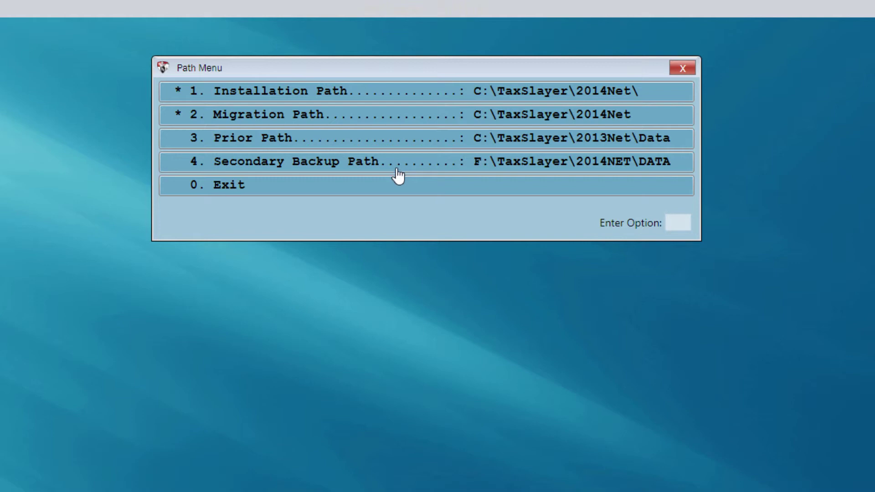
# Exit the Path Menu to reach the data-entry macros question.
pyautogui.click(354, 196)
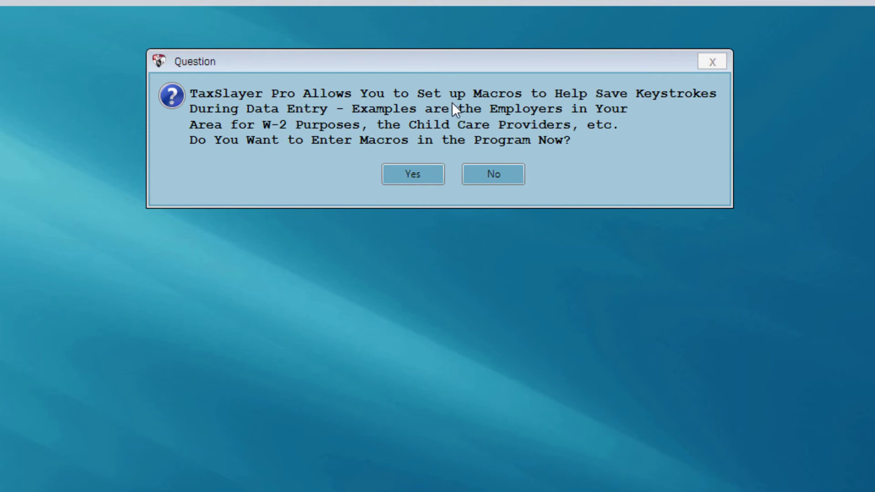
# Decline macro setup, confirm the Premium bundle purchase and enter the Premium activation code.
pyautogui.click(484, 183)
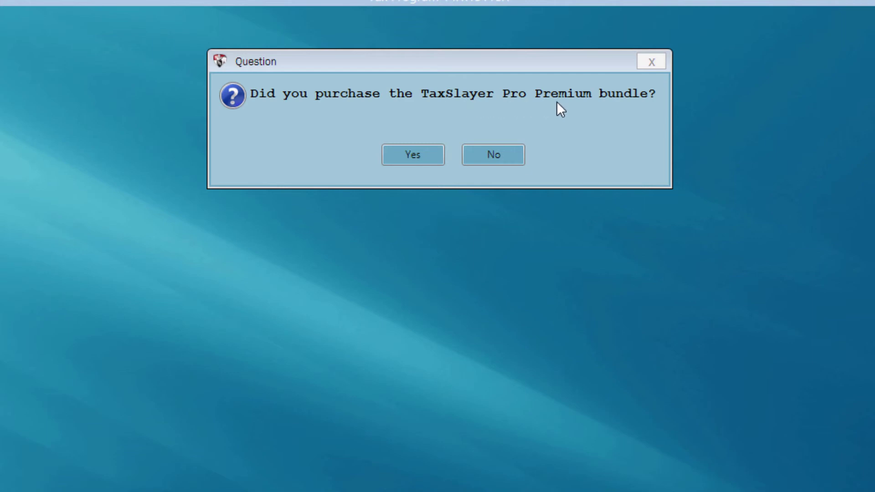
pyautogui.click(400, 164)
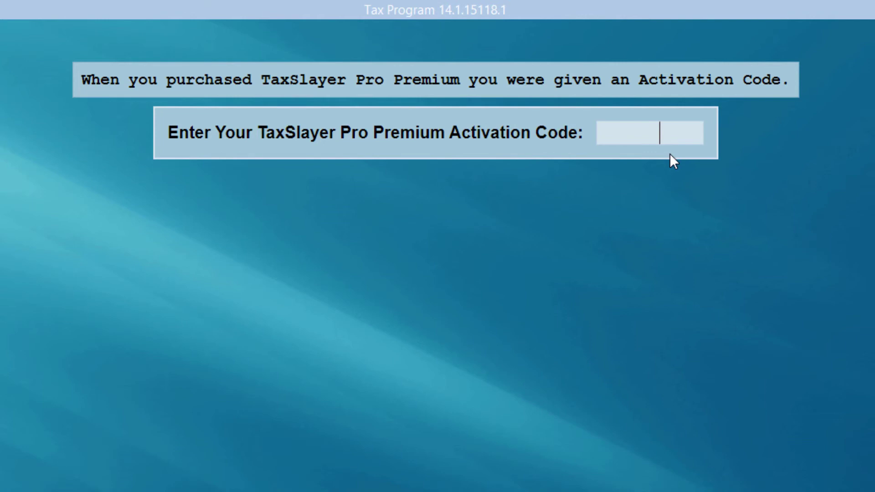
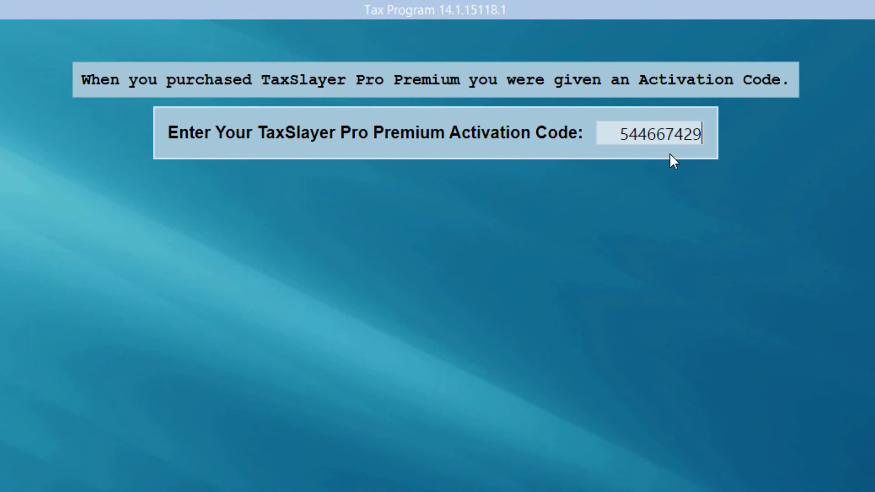
pyautogui.press('Return')
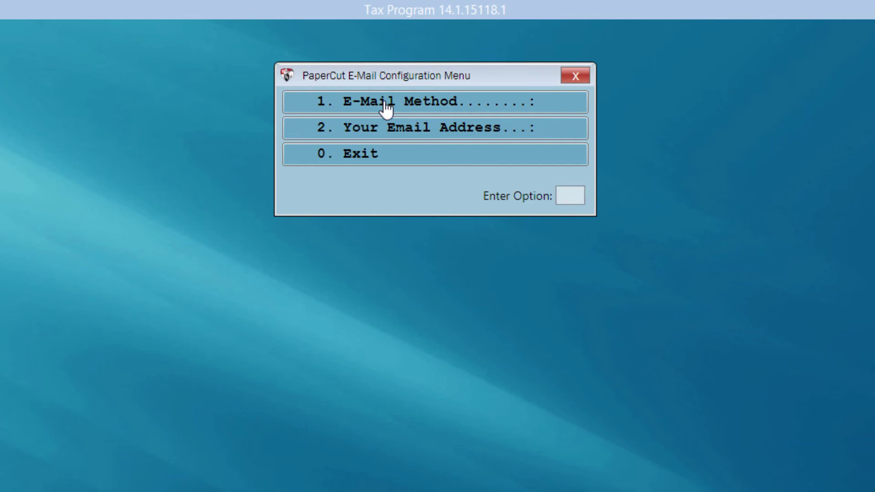
# Set the PaperCut e-mail method to Indirect through TaxSlayer Pro.
pyautogui.click(385, 103)
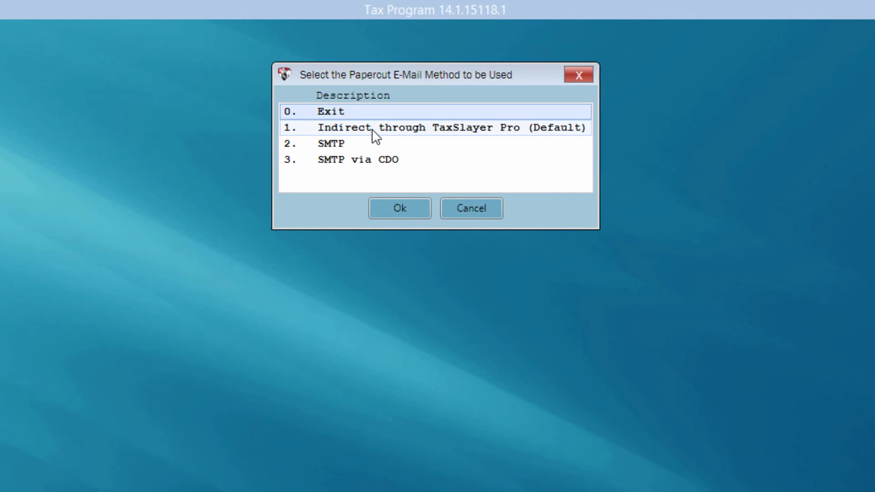
pyautogui.click(443, 137)
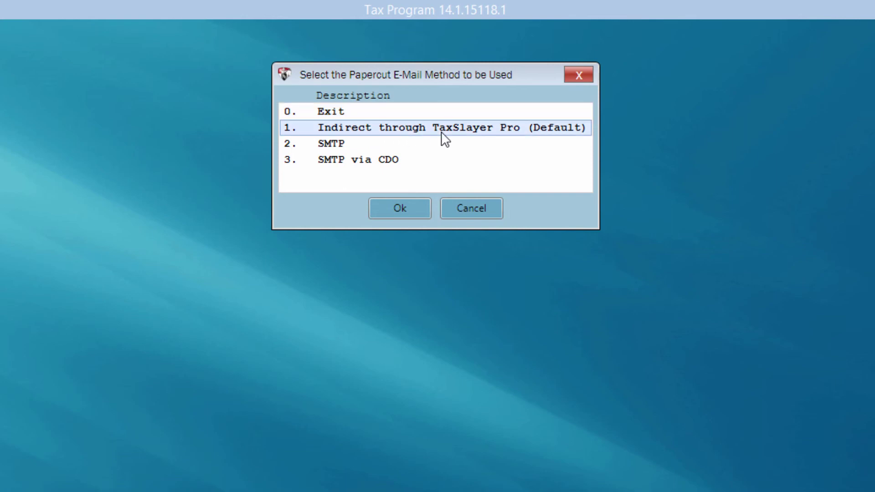
pyautogui.click(400, 211)
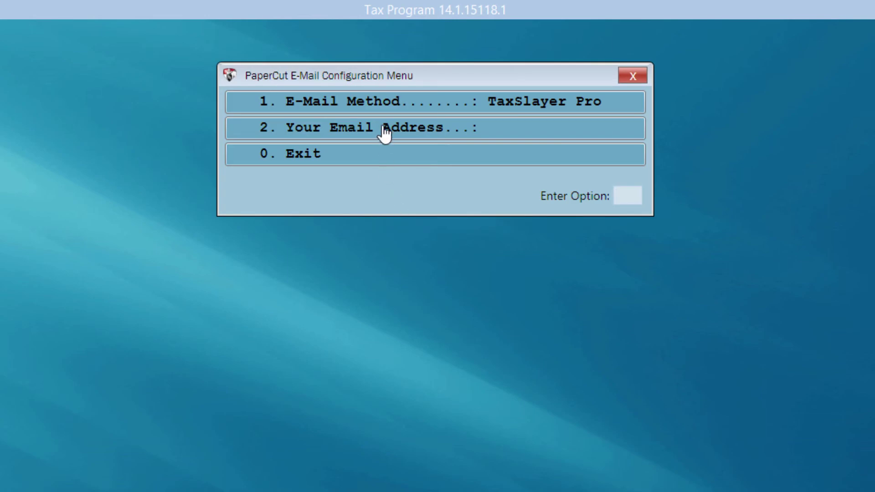
# Enter the preparer's e-mail address in the e-mail configuration.
pyautogui.click(385, 129)
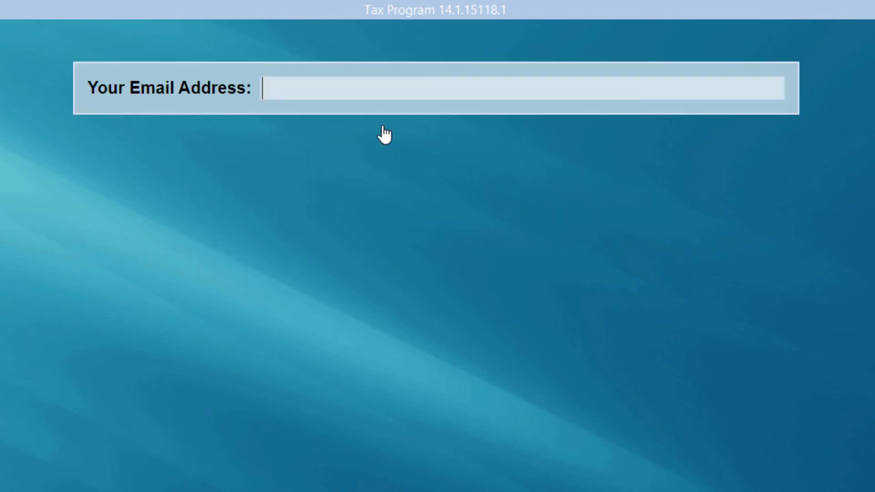
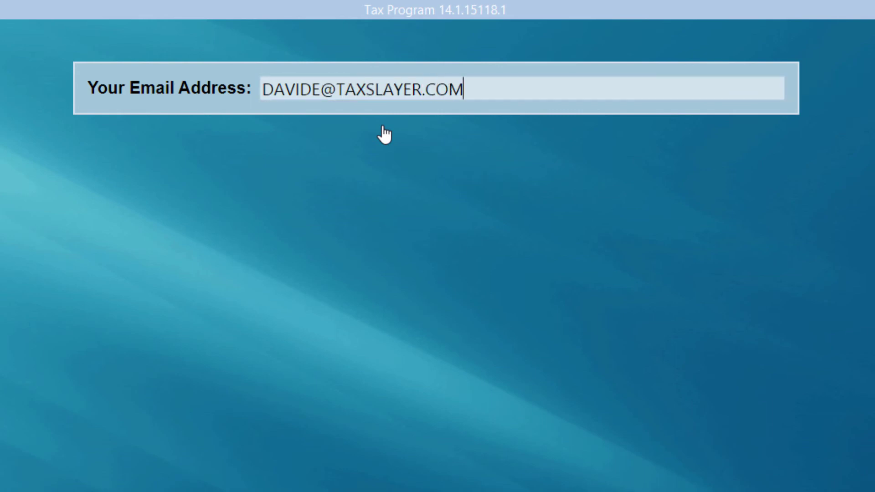
pyautogui.press('Return')
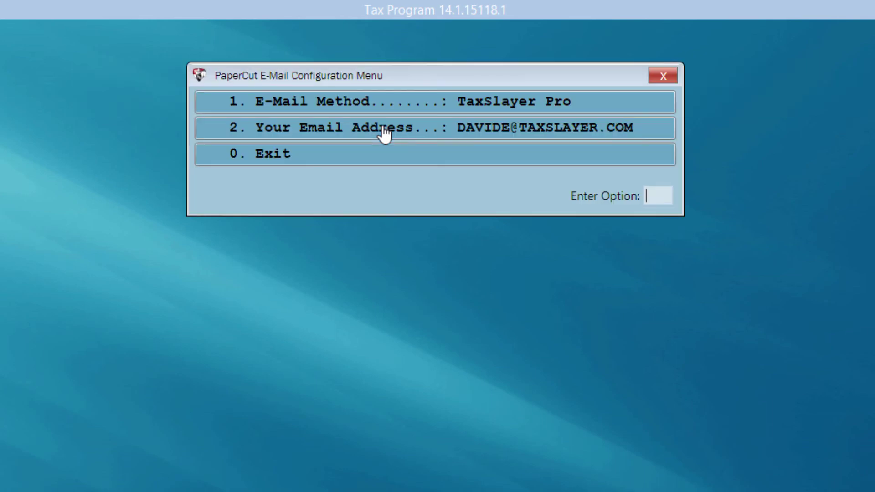
# Enable text messages to clients, accepting the alert terms, and exit the Premium options.
pyautogui.click(316, 158)
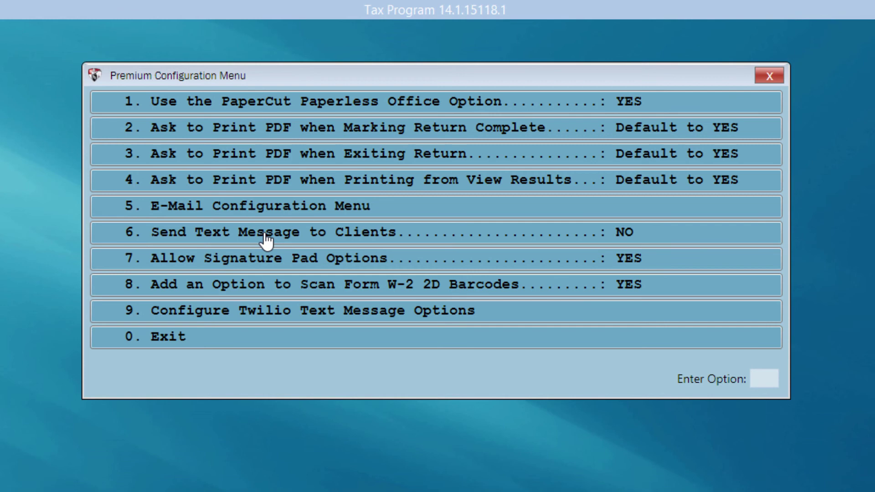
pyautogui.click(267, 233)
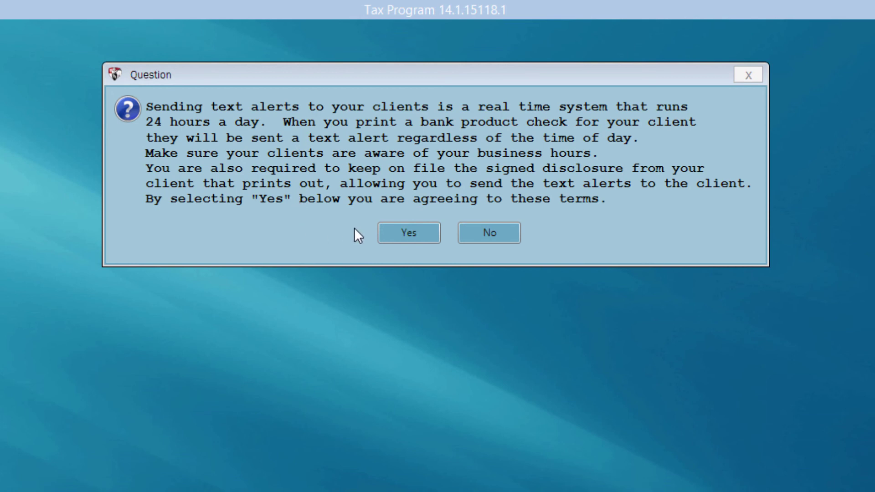
pyautogui.click(407, 238)
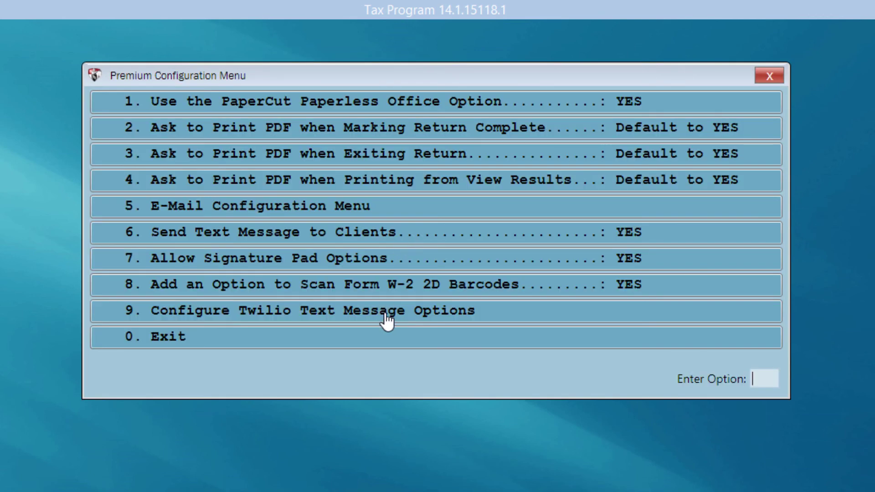
pyautogui.click(377, 346)
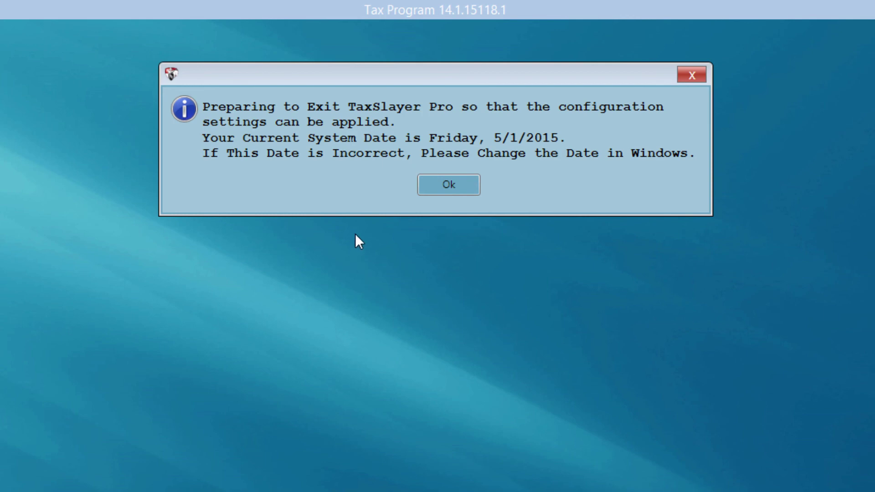